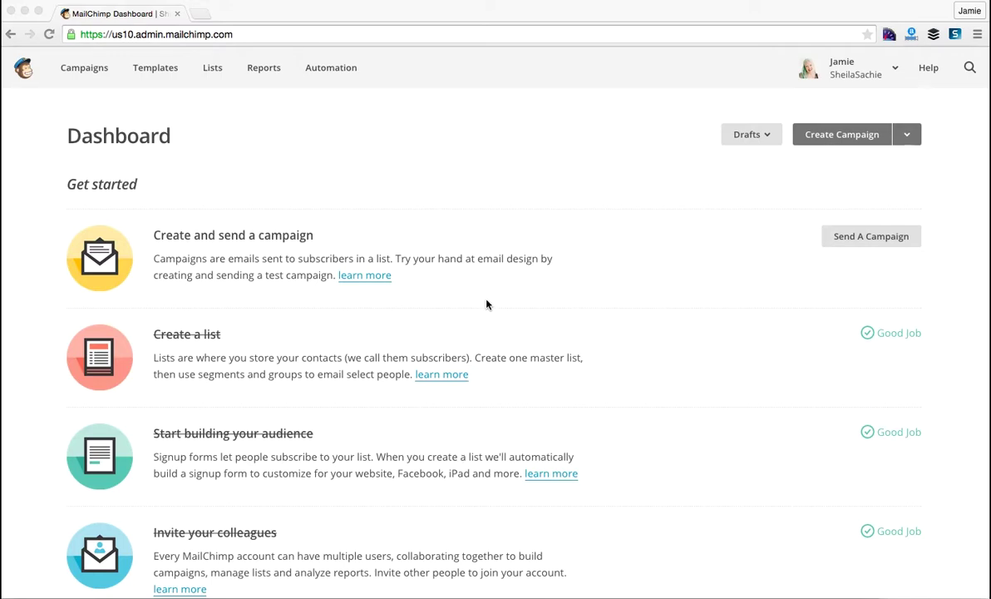
Create a new automation workflow for the SexyFit Participants list
{"action": "left_click", "coordinate": [310, 70]}
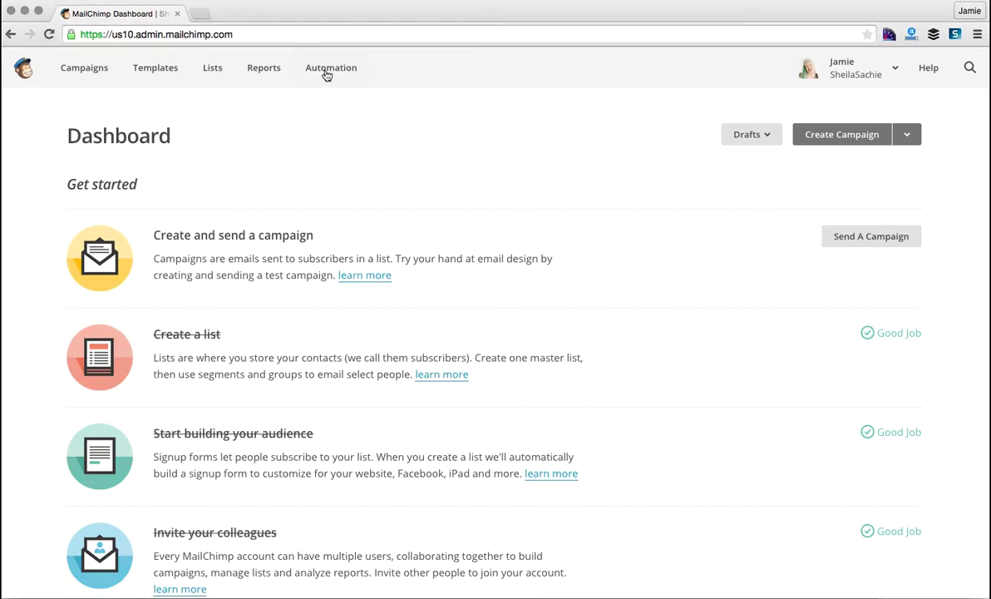
{"action": "left_click", "coordinate": [326, 75]}
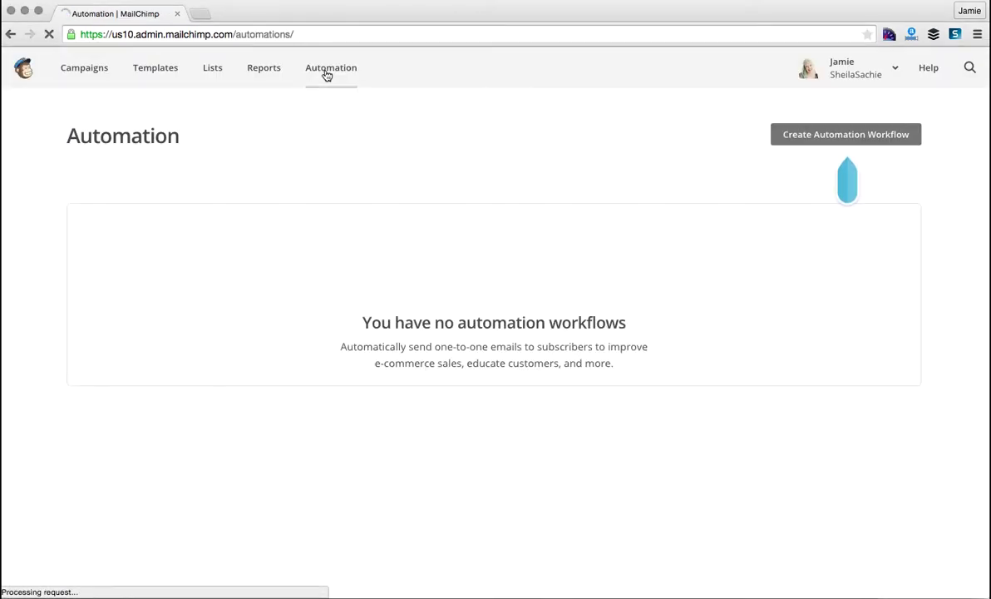
{"action": "left_click", "coordinate": [827, 138]}
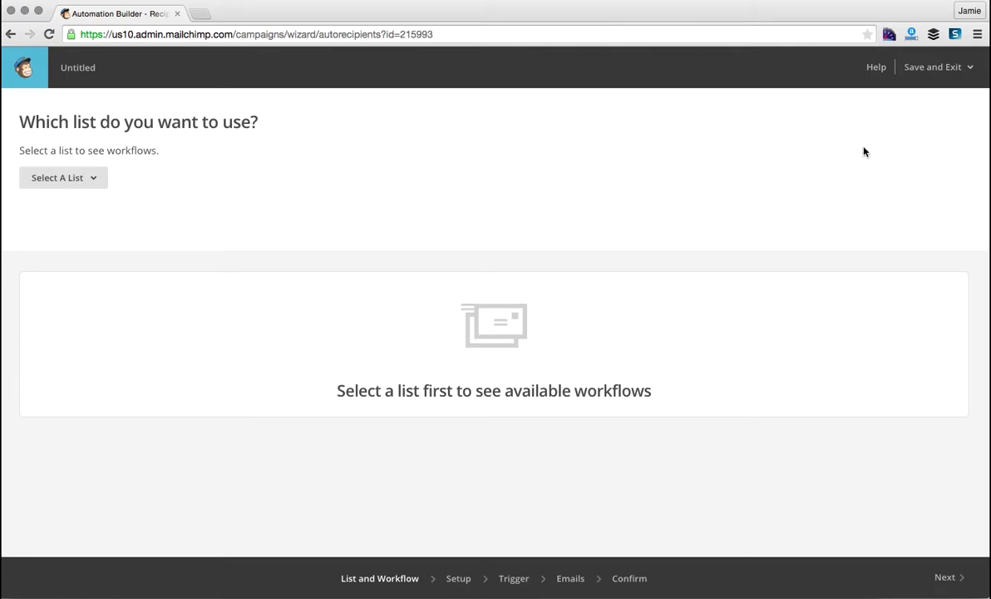
{"action": "left_click", "coordinate": [95, 181]}
{"action": "left_click", "coordinate": [95, 250]}
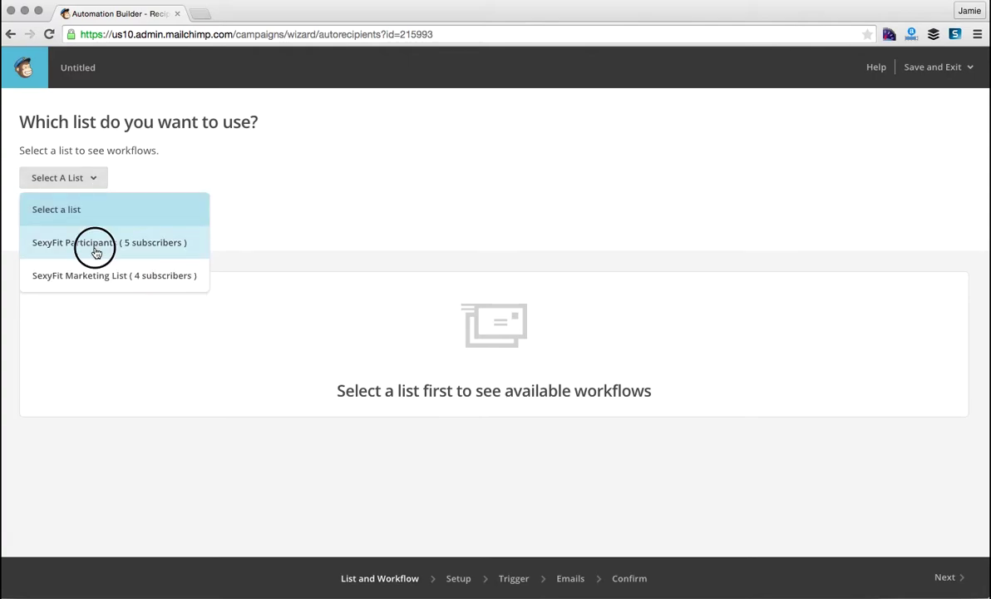
{"action": "scroll", "coordinate": [618, 233], "scroll_direction": "down", "scroll_amount": 3}
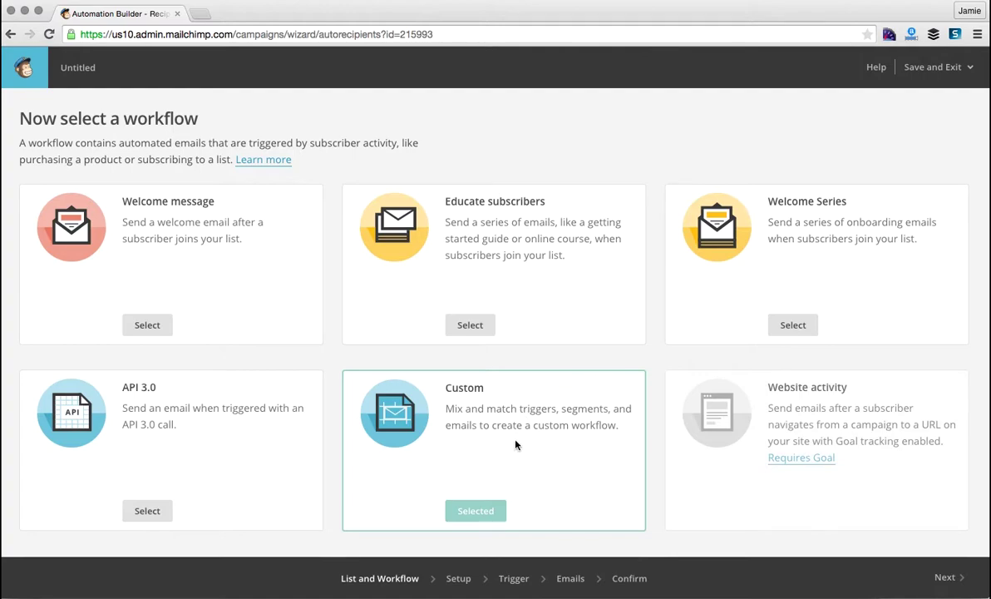
{"action": "scroll", "coordinate": [516, 445], "scroll_direction": "down", "scroll_amount": 4}
{"action": "scroll", "coordinate": [516, 445], "scroll_direction": "up", "scroll_amount": 3}
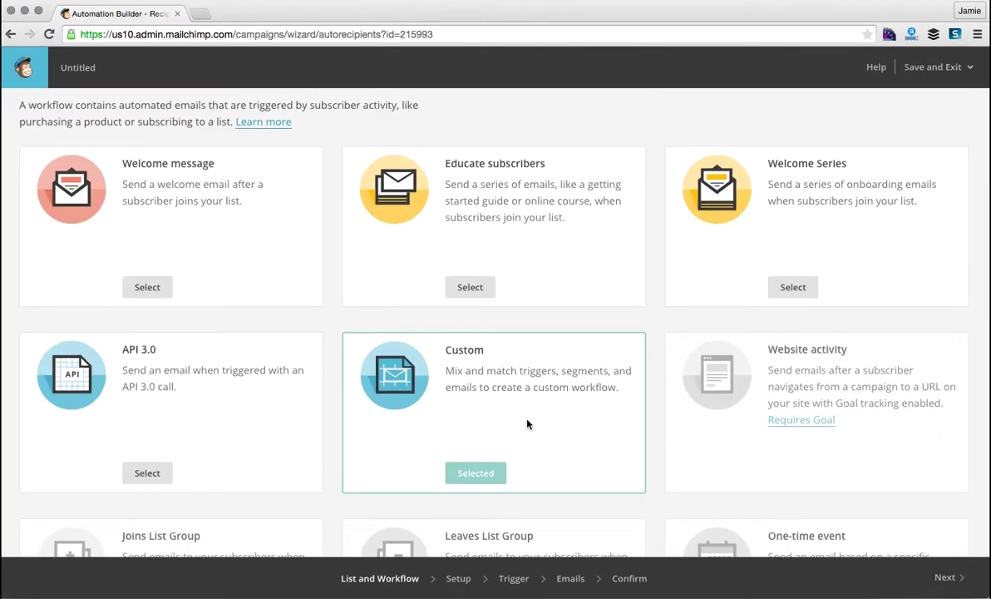
{"action": "scroll", "coordinate": [526, 424], "scroll_direction": "down", "scroll_amount": 5}
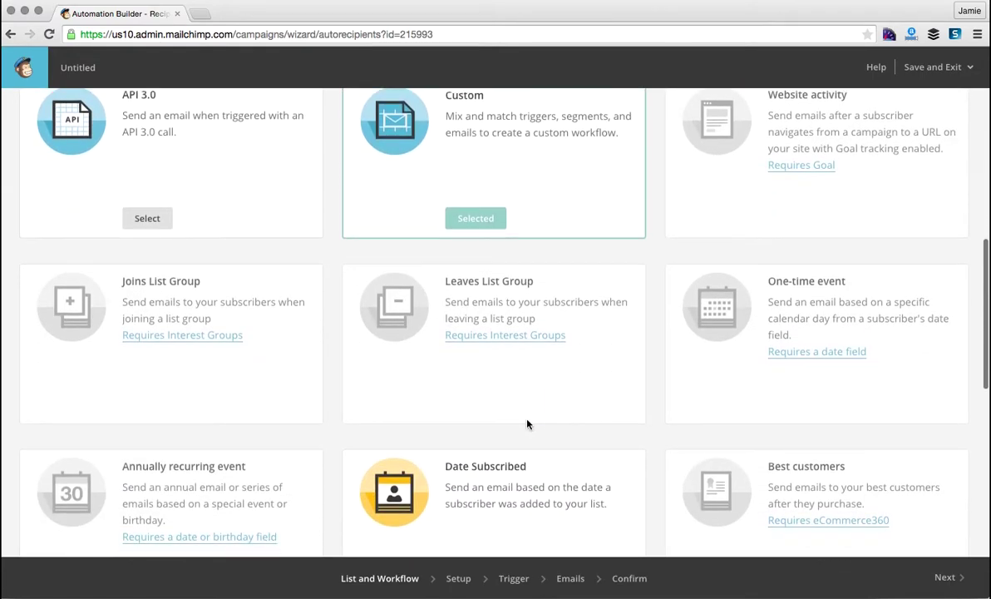
{"action": "scroll", "coordinate": [527, 424], "scroll_direction": "down", "scroll_amount": 1}
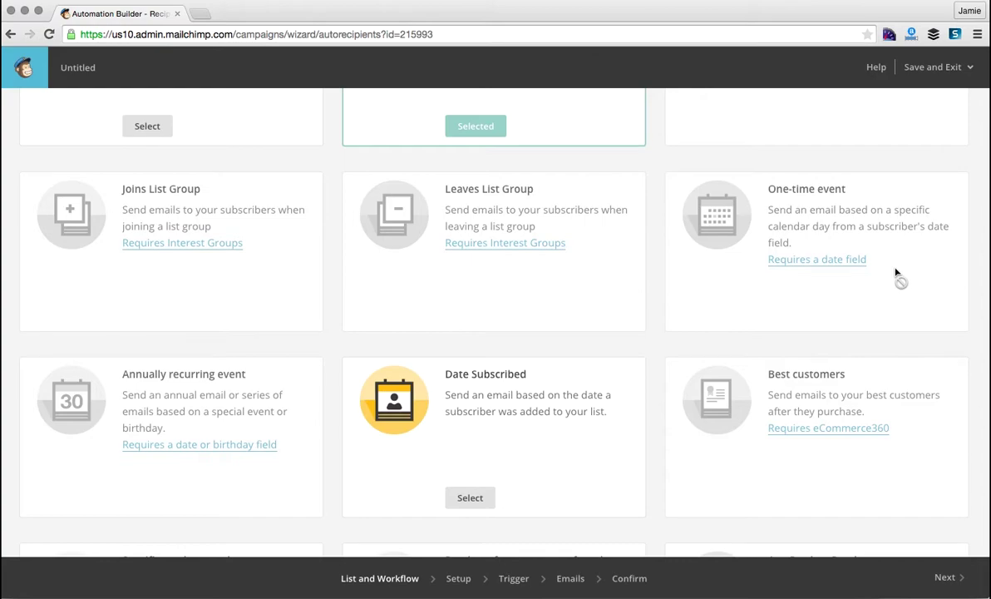
{"action": "scroll", "coordinate": [896, 273], "scroll_direction": "up", "scroll_amount": 5}
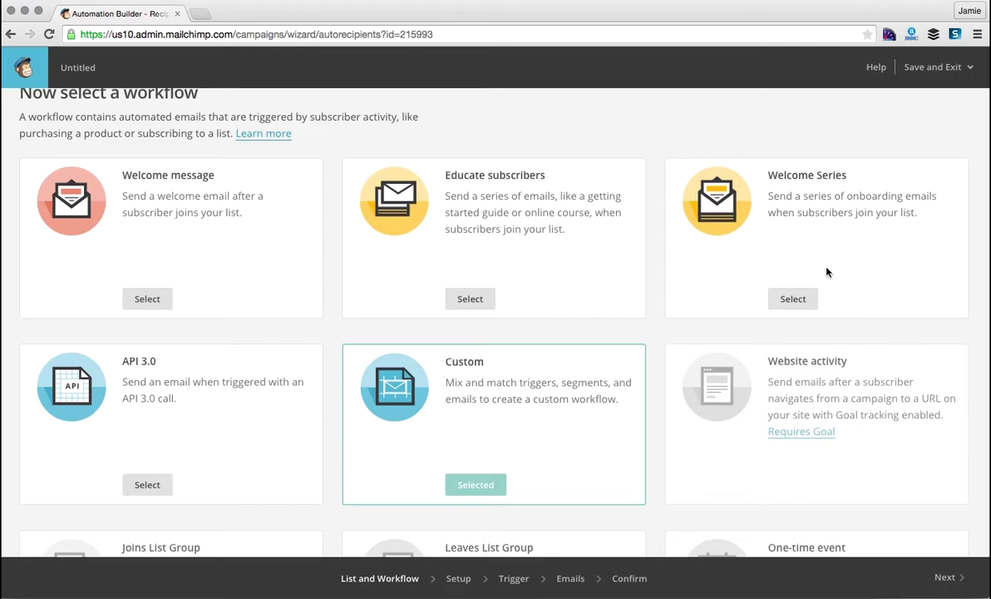
Pick the Welcome Series workflow and name it 'Nurture Campaign for new subscribers'
{"action": "left_click", "coordinate": [794, 300]}
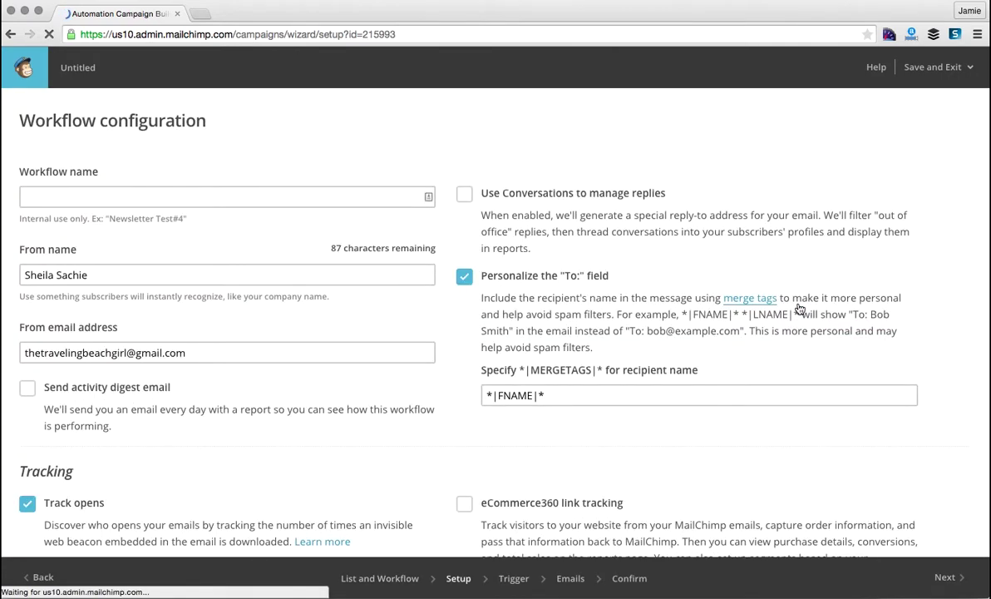
{"action": "left_click", "coordinate": [339, 196]}
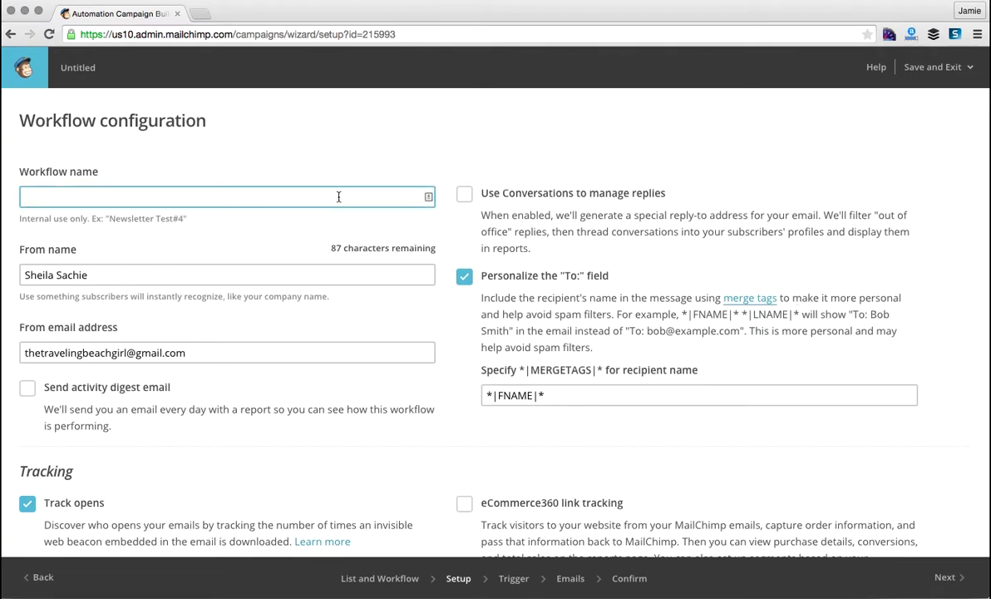
{"action": "type", "text": "Nut"}
{"action": "key", "text": "BackSpace"}
{"action": "type", "text": "rture"}
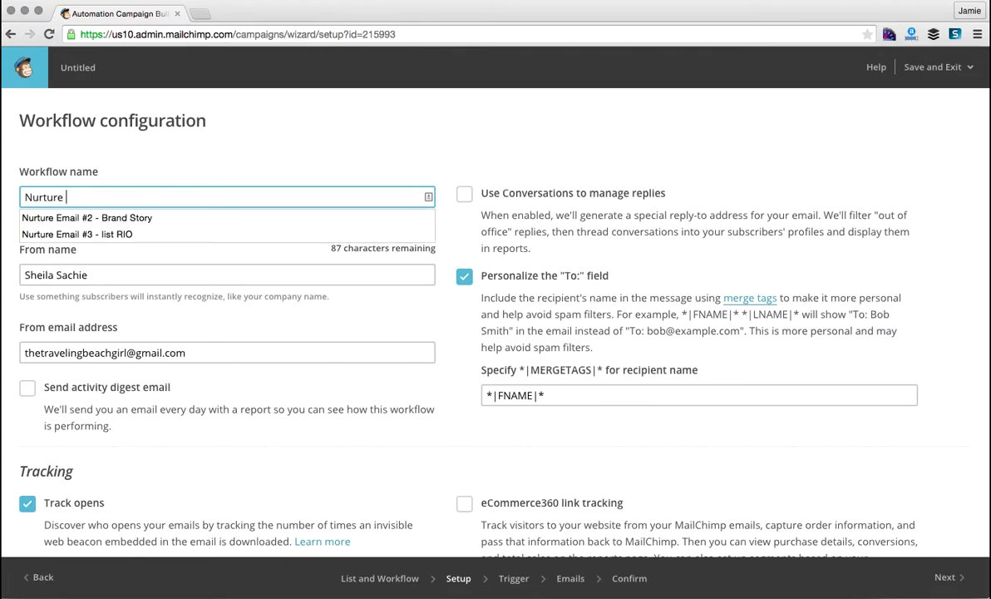
{"action": "type", "text": " Campaign "}
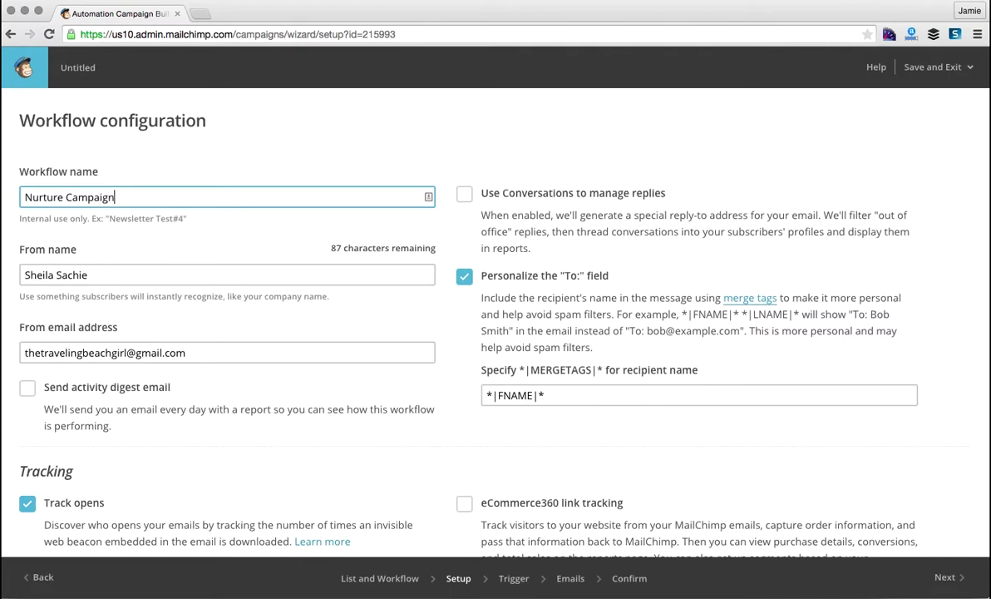
{"action": "type", "text": "for new subscribers"}
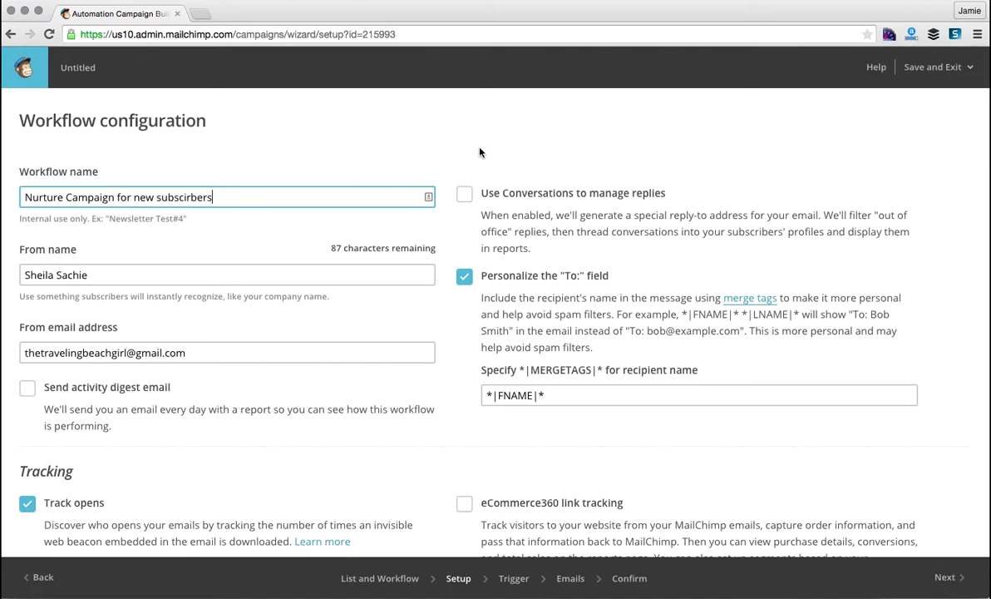
{"action": "scroll", "coordinate": [480, 153], "scroll_direction": "down", "scroll_amount": 2}
{"action": "scroll", "coordinate": [480, 153], "scroll_direction": "down", "scroll_amount": 5}
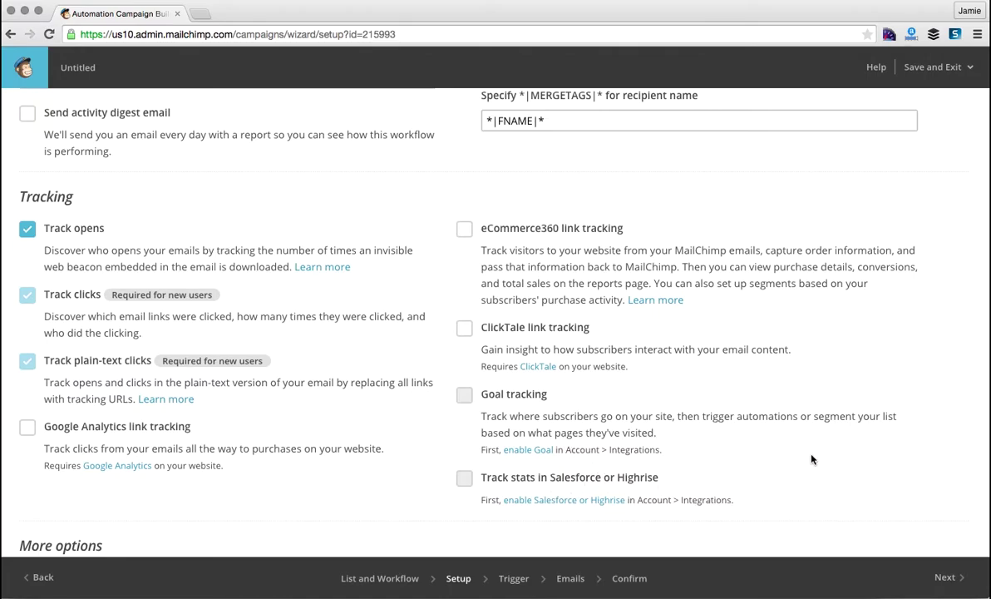
{"action": "scroll", "coordinate": [813, 459], "scroll_direction": "up", "scroll_amount": 5}
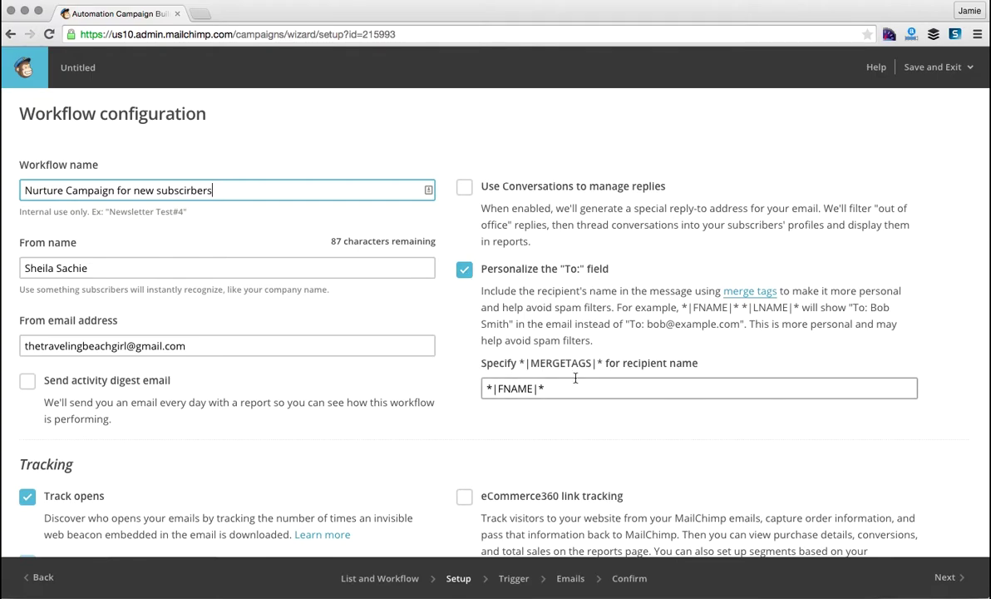
{"action": "scroll", "coordinate": [561, 389], "scroll_direction": "down", "scroll_amount": 3}
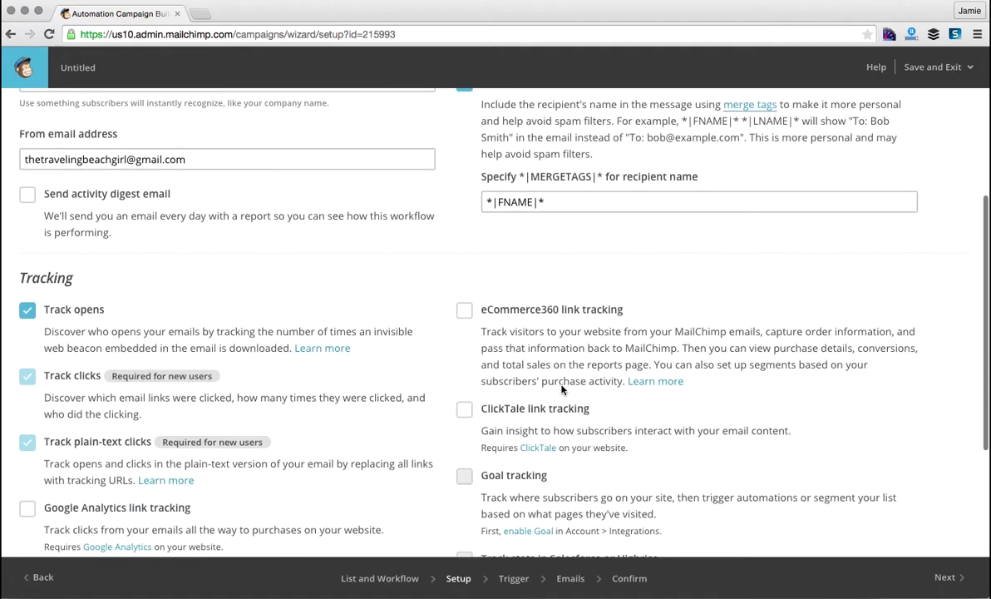
{"action": "scroll", "coordinate": [561, 388], "scroll_direction": "down", "scroll_amount": 3}
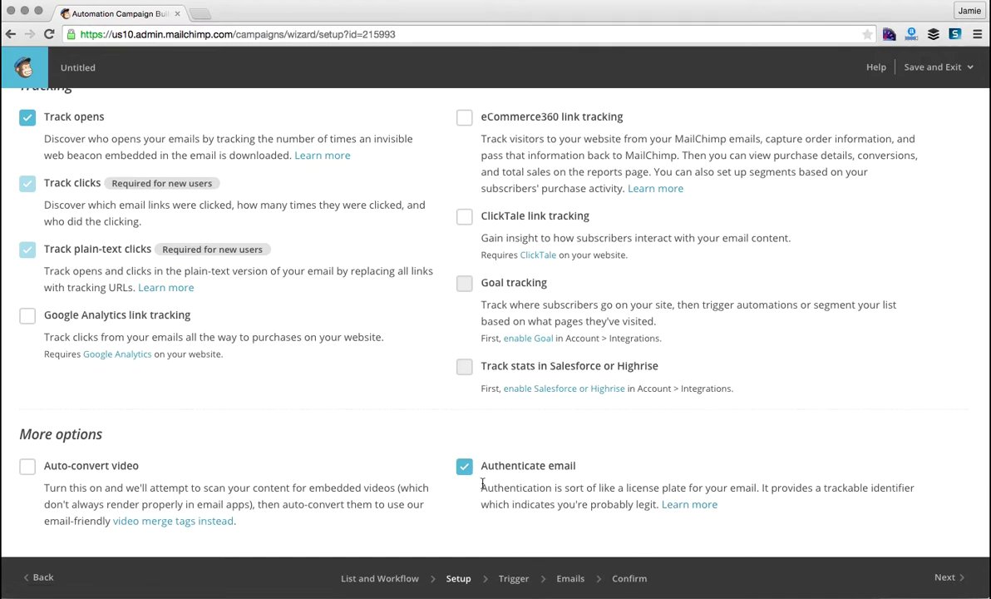
Continue from workflow setup to the Configure Trigger step
{"action": "left_click", "coordinate": [946, 578]}
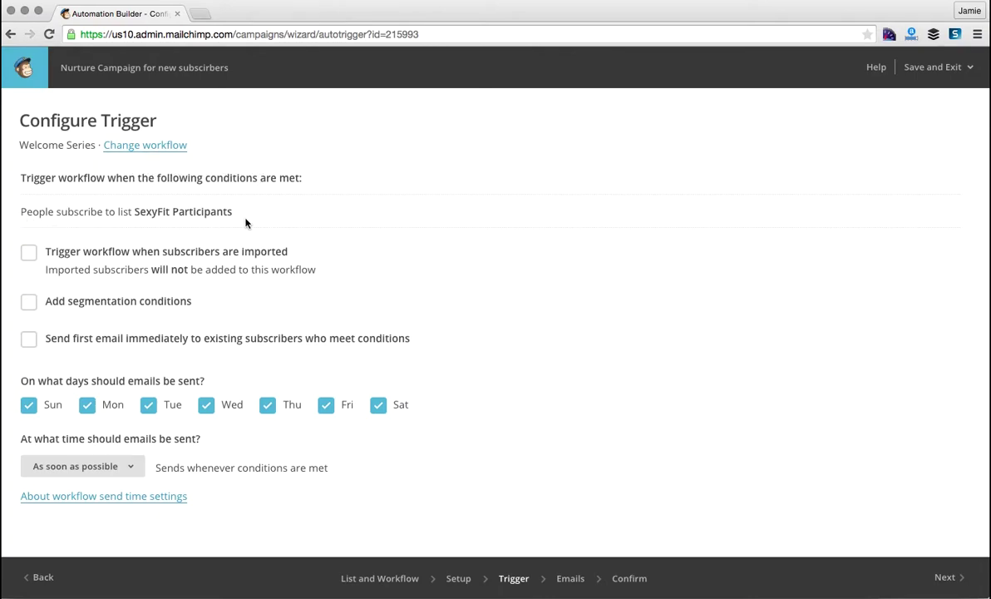
Enable 'Trigger workflow when subscribers are imported' for the SexyFit Participants trigger
{"action": "left_click", "coordinate": [30, 254]}
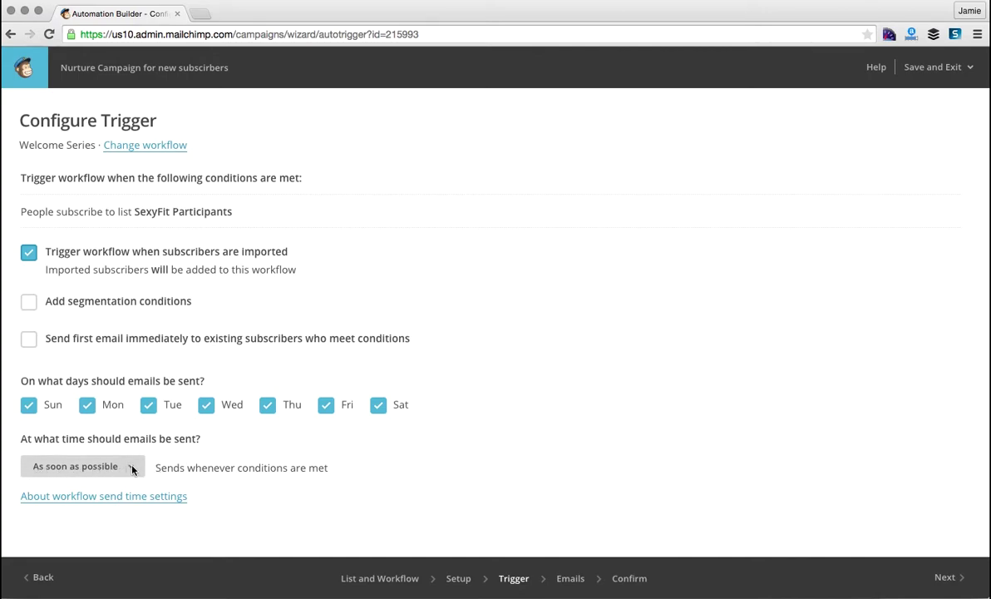
{"action": "left_click", "coordinate": [131, 468]}
{"action": "left_click", "coordinate": [117, 478]}
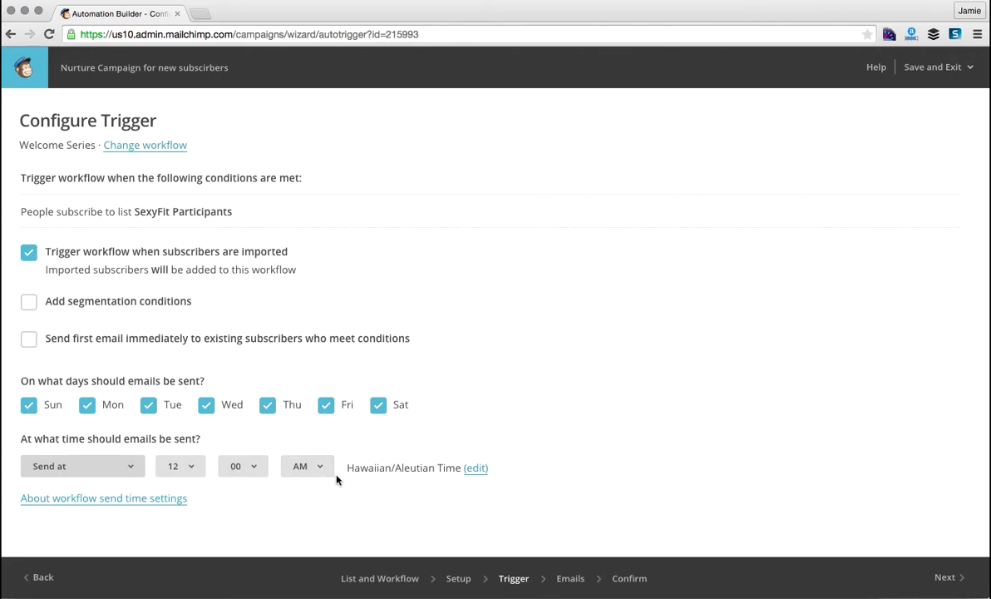
{"action": "left_click", "coordinate": [125, 470]}
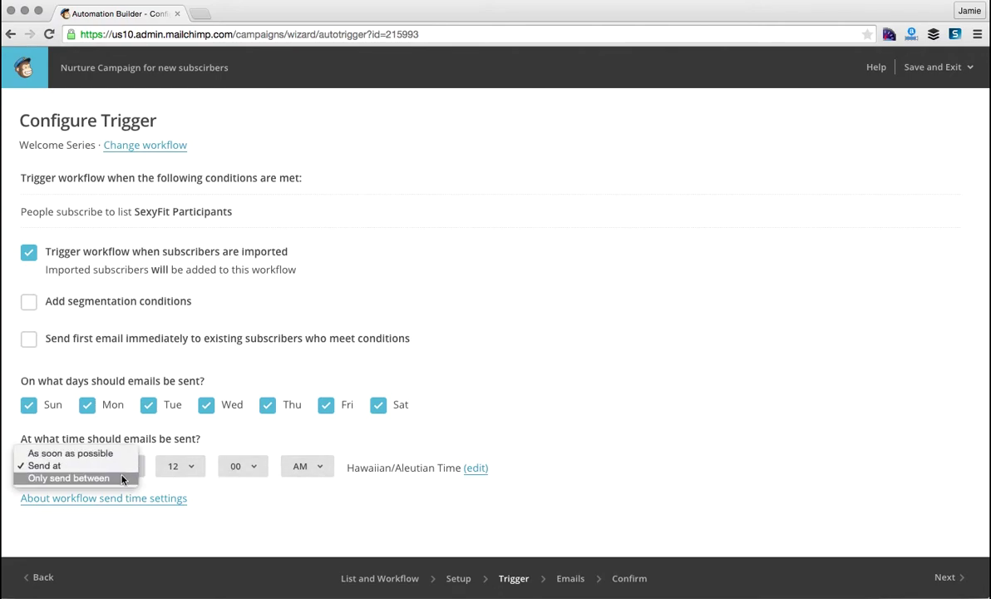
{"action": "left_click", "coordinate": [121, 478]}
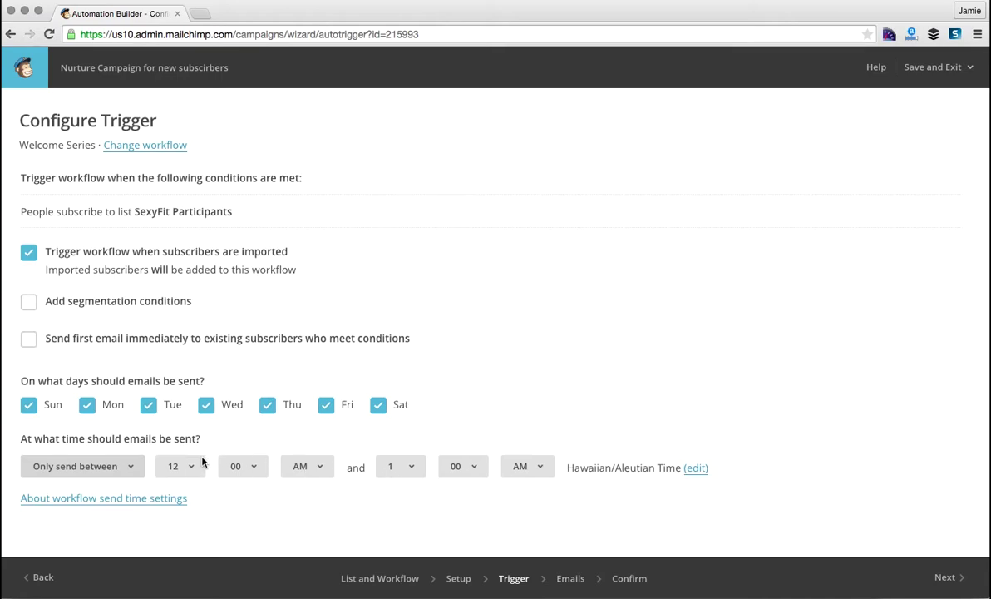
{"action": "left_click", "coordinate": [122, 466]}
{"action": "left_click", "coordinate": [121, 452]}
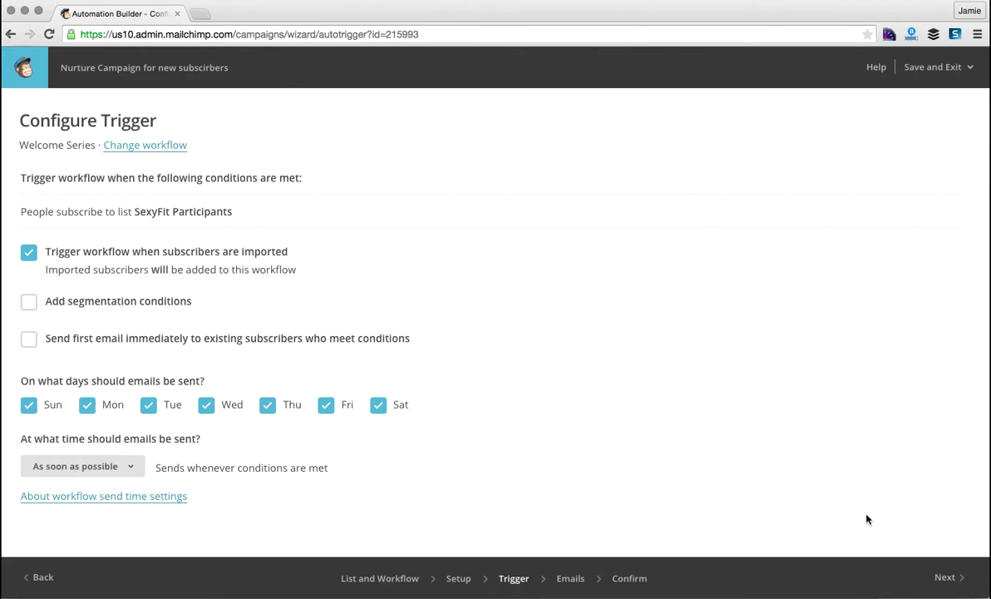
Proceed from Configure Trigger to the Emails step
{"action": "left_click", "coordinate": [954, 580]}
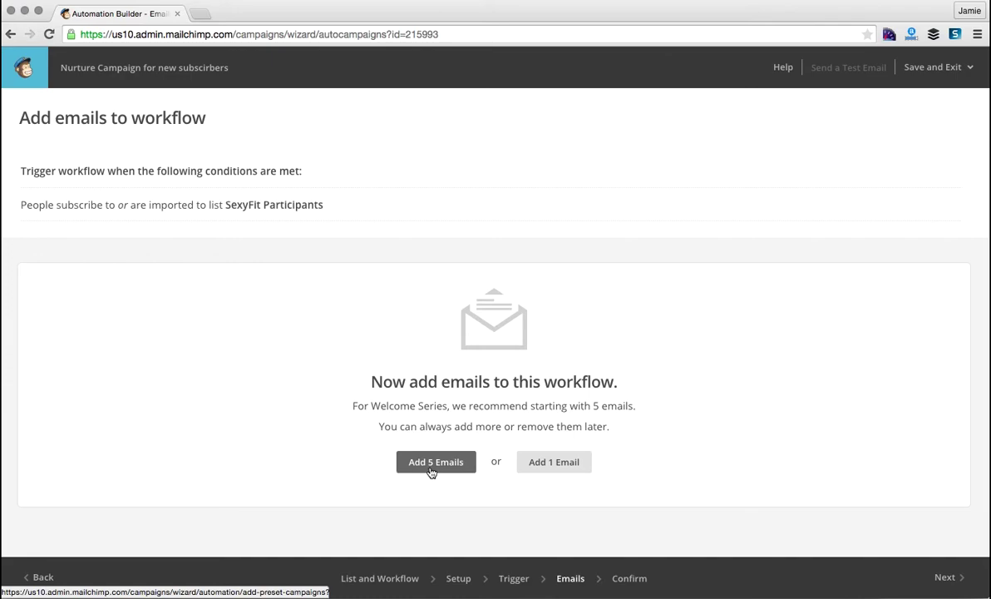
Add 5 recommended emails to the workflow and dismiss the Edit Email and Edit Delay tips
{"action": "left_click", "coordinate": [432, 471]}
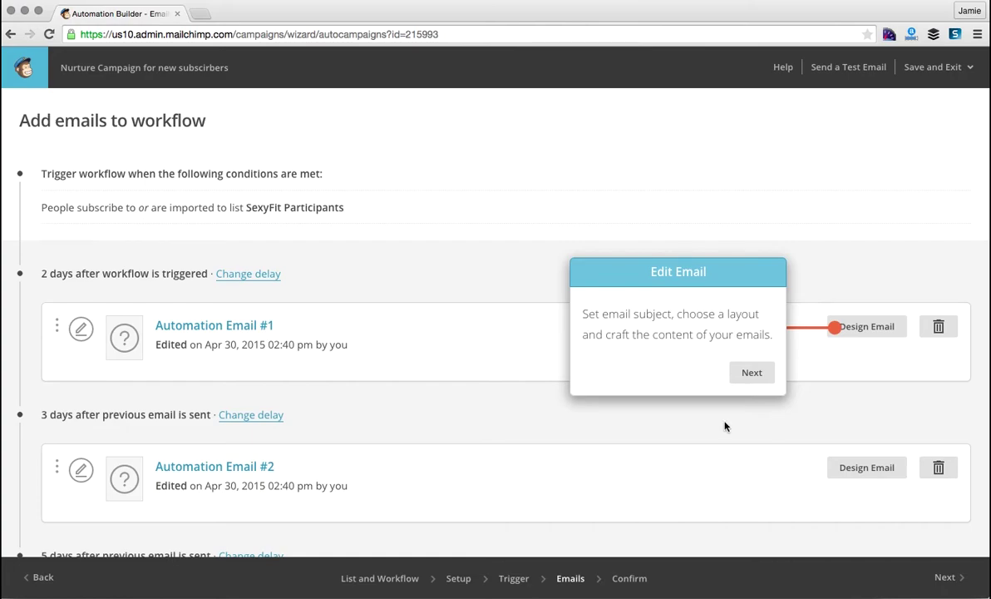
{"action": "left_click", "coordinate": [750, 374]}
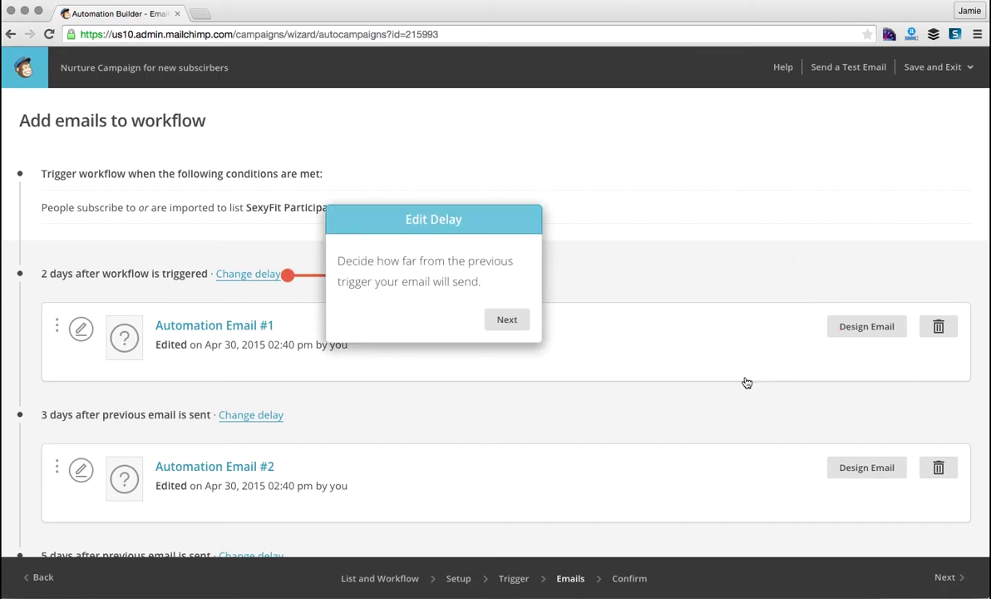
{"action": "left_click", "coordinate": [509, 322]}
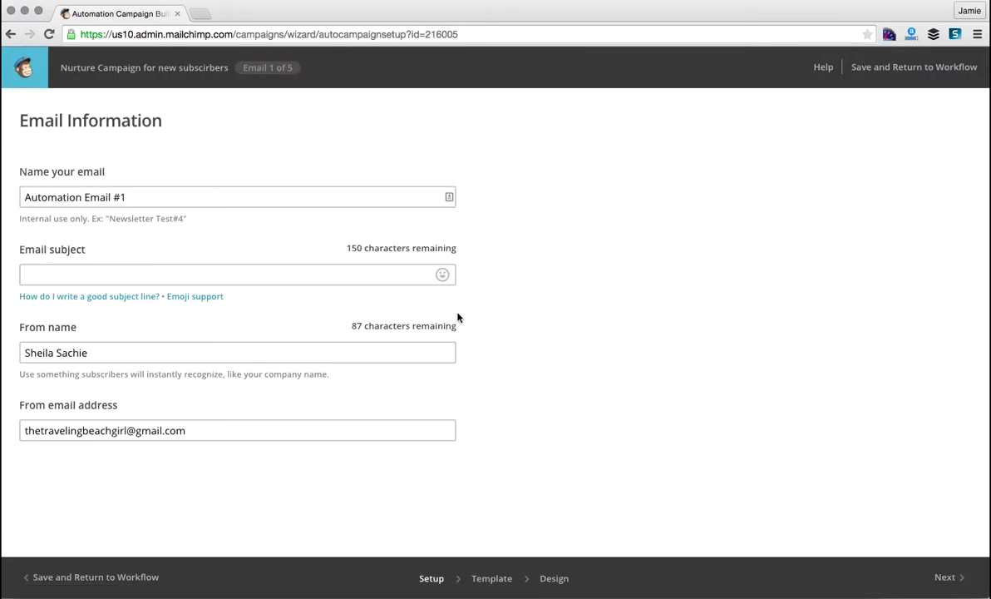
Give Automation Email #1 the subject 'subject', save its template, and return to the workflow
{"action": "left_click", "coordinate": [310, 267]}
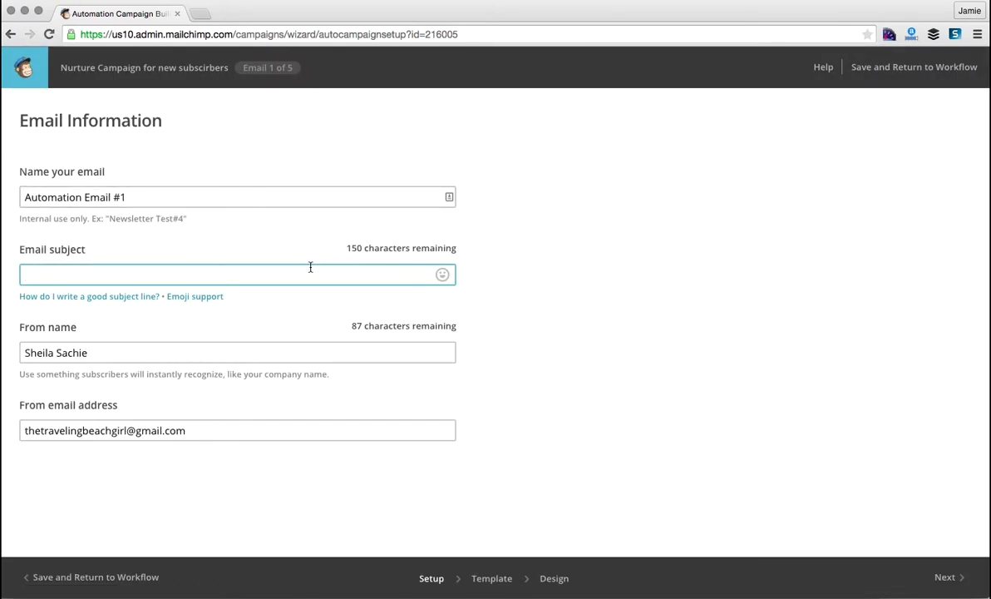
{"action": "type", "text": "subject"}
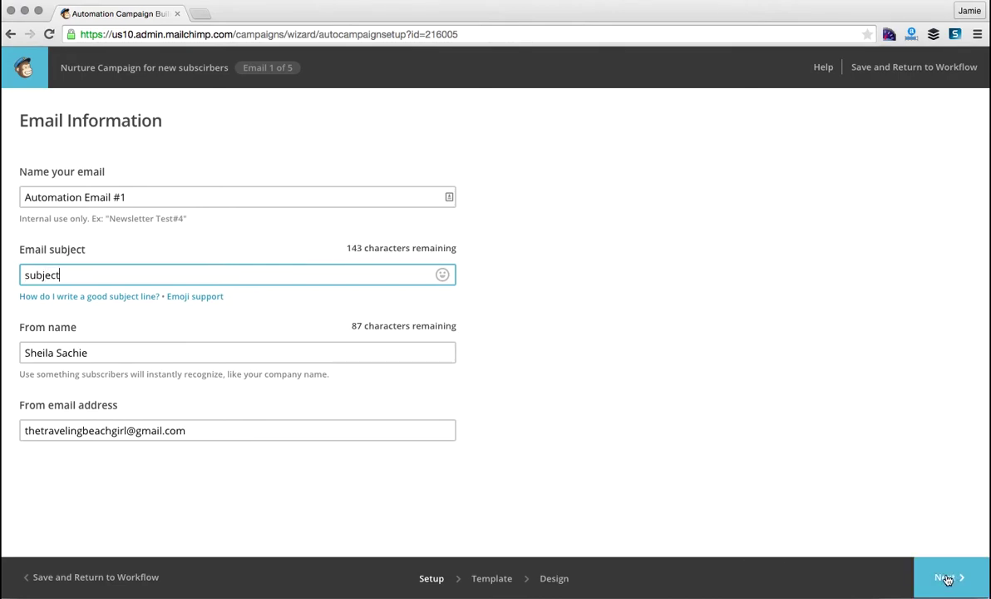
{"action": "left_click", "coordinate": [946, 579]}
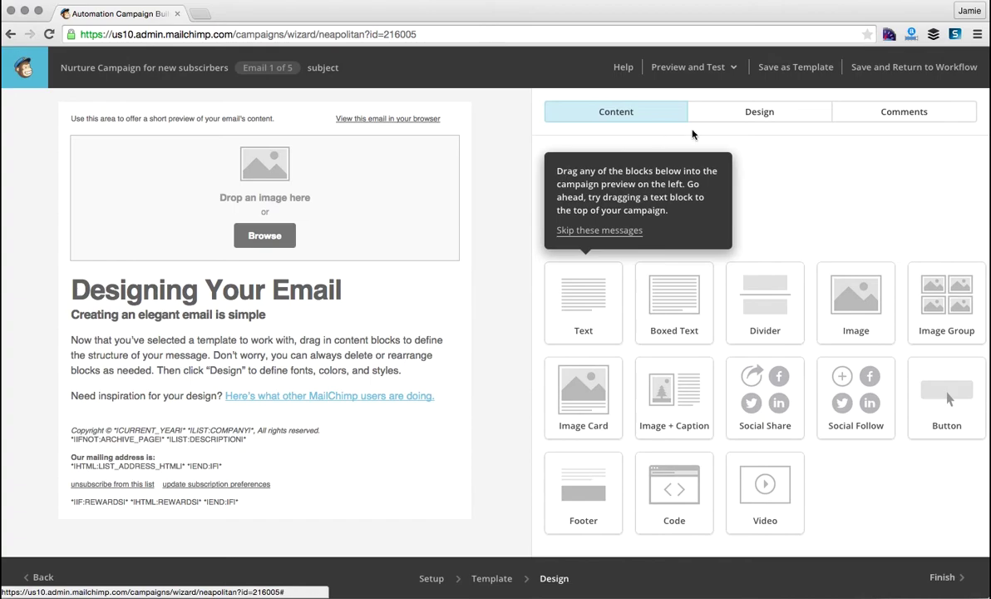
{"action": "left_click", "coordinate": [889, 68]}
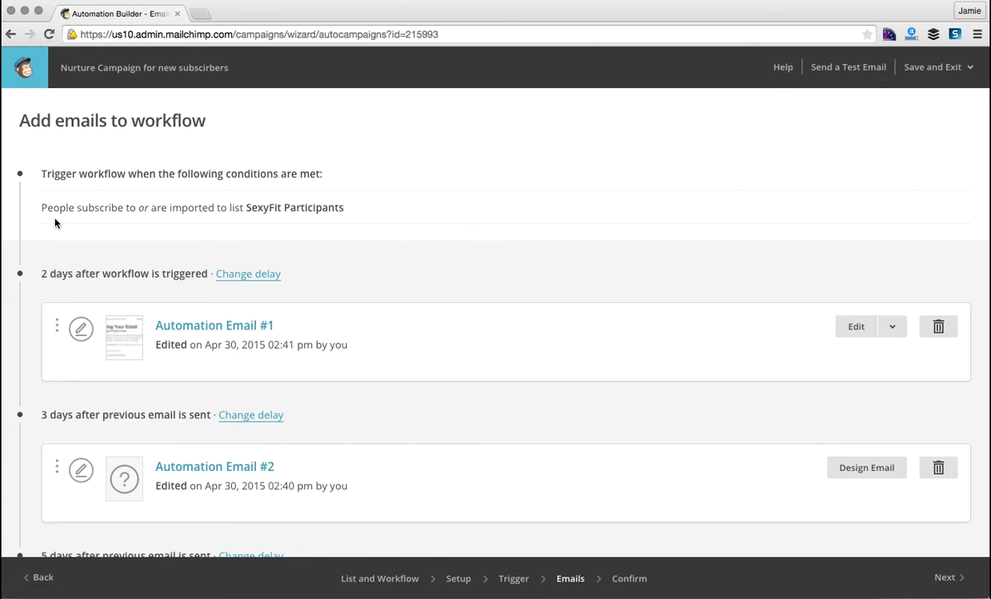
Change the first email's wait to 1 day and apply it to all workflow emails
{"action": "left_click", "coordinate": [43, 272]}
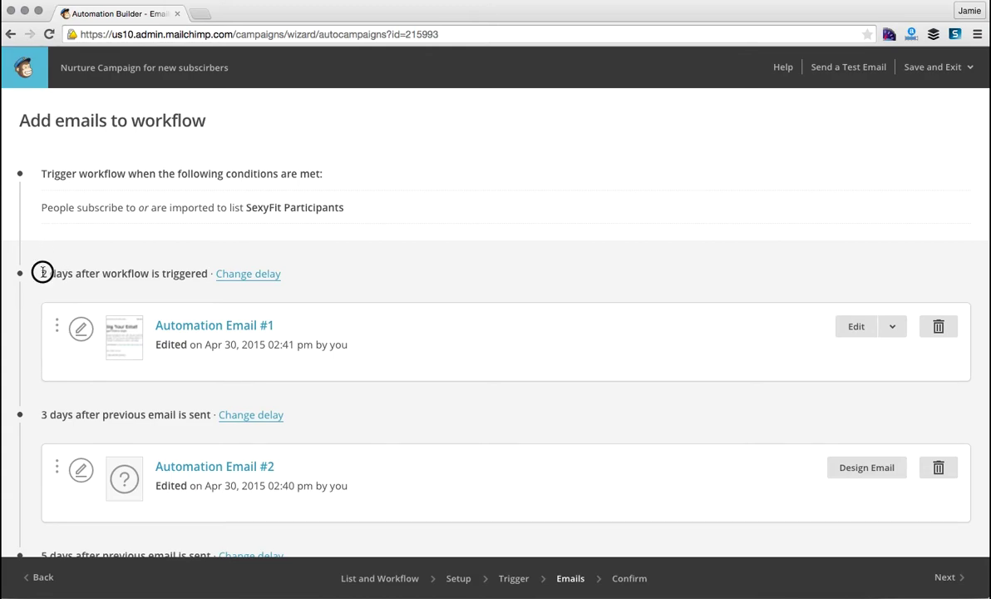
{"action": "left_click", "coordinate": [248, 274]}
{"action": "double_click", "coordinate": [87, 277]}
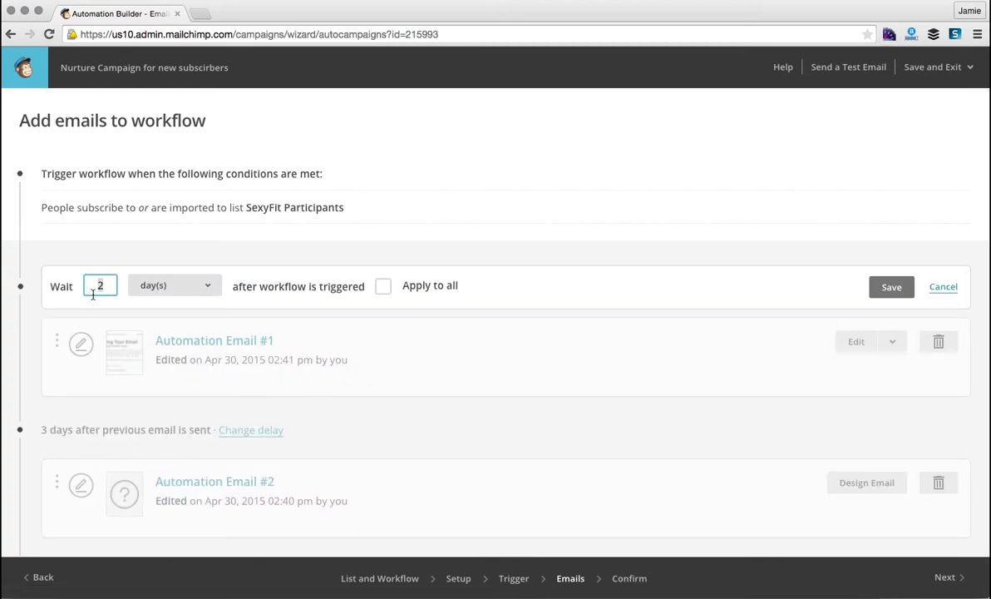
{"action": "type", "text": "1"}
{"action": "left_click", "coordinate": [384, 286]}
{"action": "left_click", "coordinate": [884, 287]}
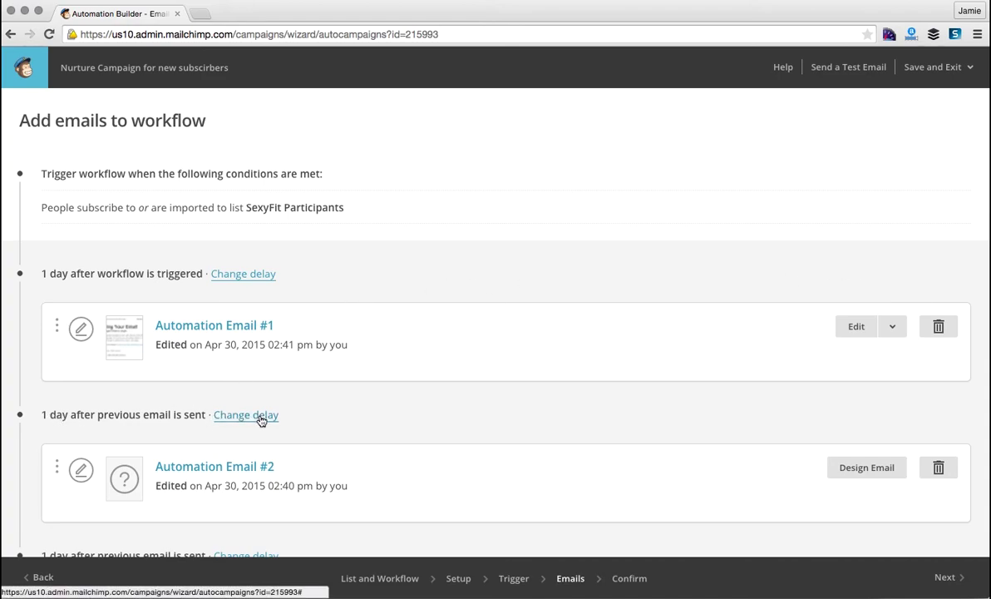
Set the delay before Automation Email #5 to 7 days
{"action": "scroll", "coordinate": [261, 421], "scroll_direction": "down", "scroll_amount": 6}
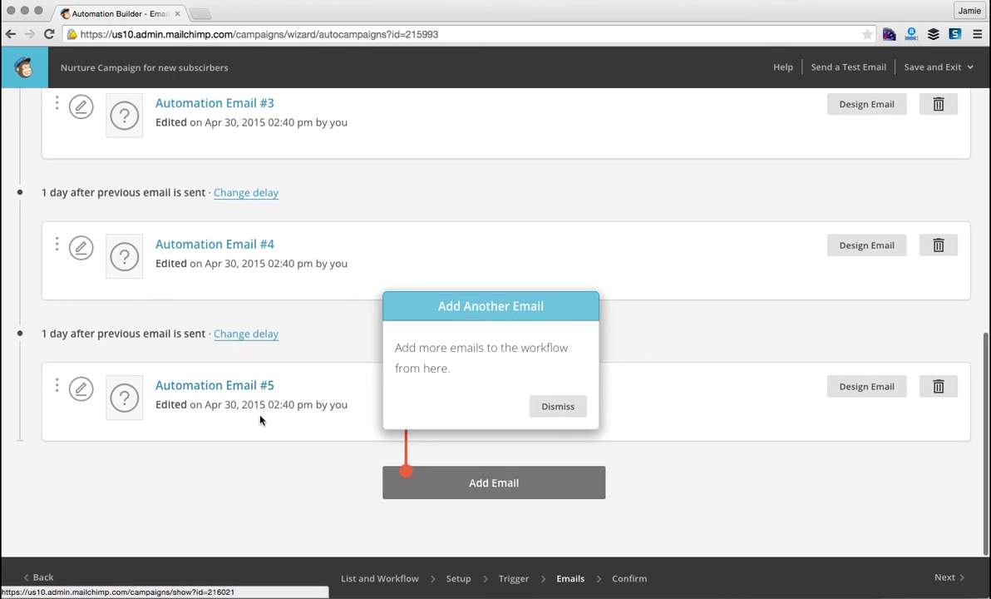
{"action": "left_click", "coordinate": [241, 334]}
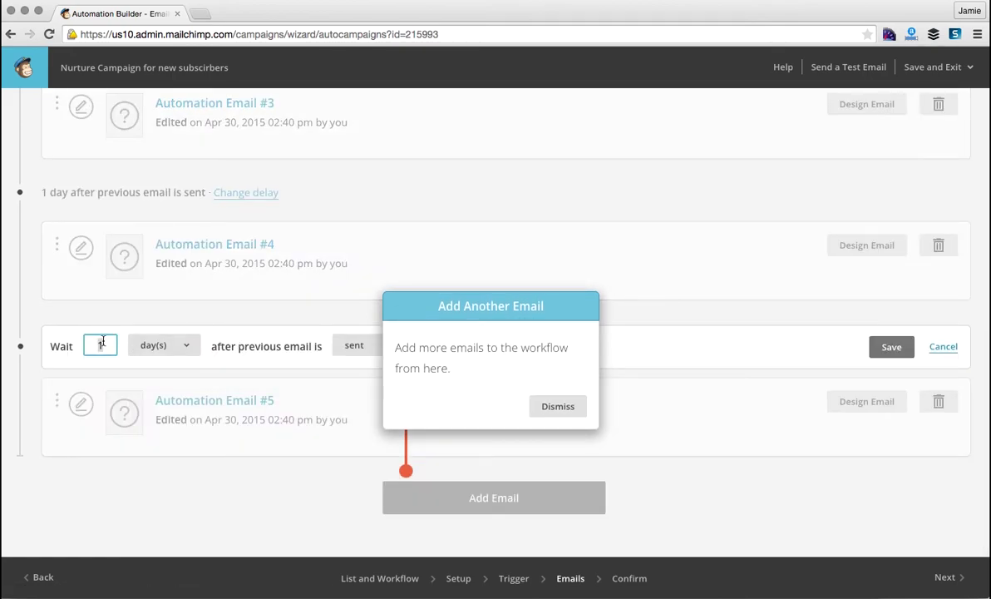
{"action": "type", "text": "7"}
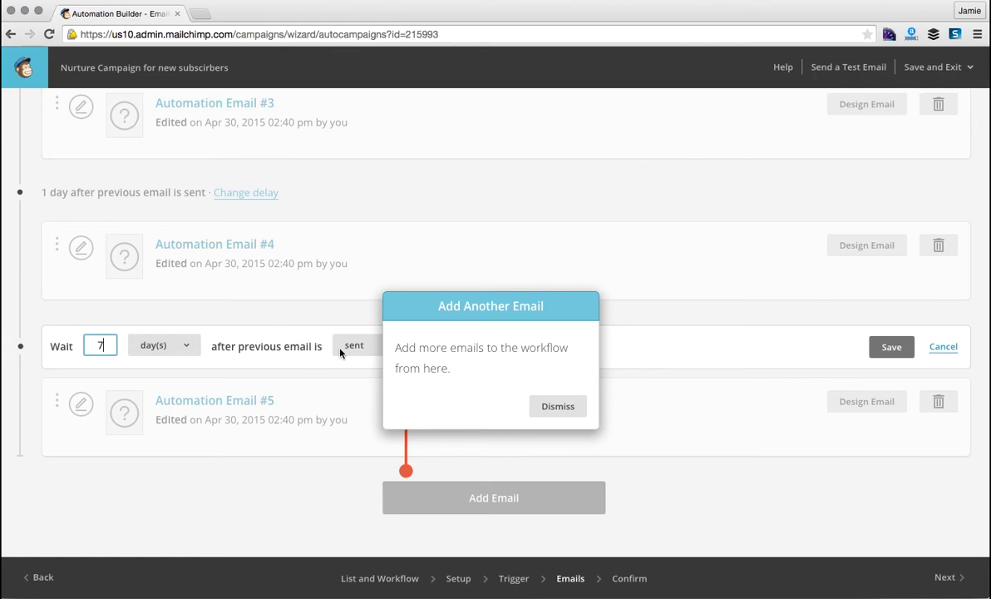
{"action": "left_click", "coordinate": [890, 346]}
Dismiss the tip and add Automation Email #6 to the workflow
{"action": "left_click", "coordinate": [559, 407]}
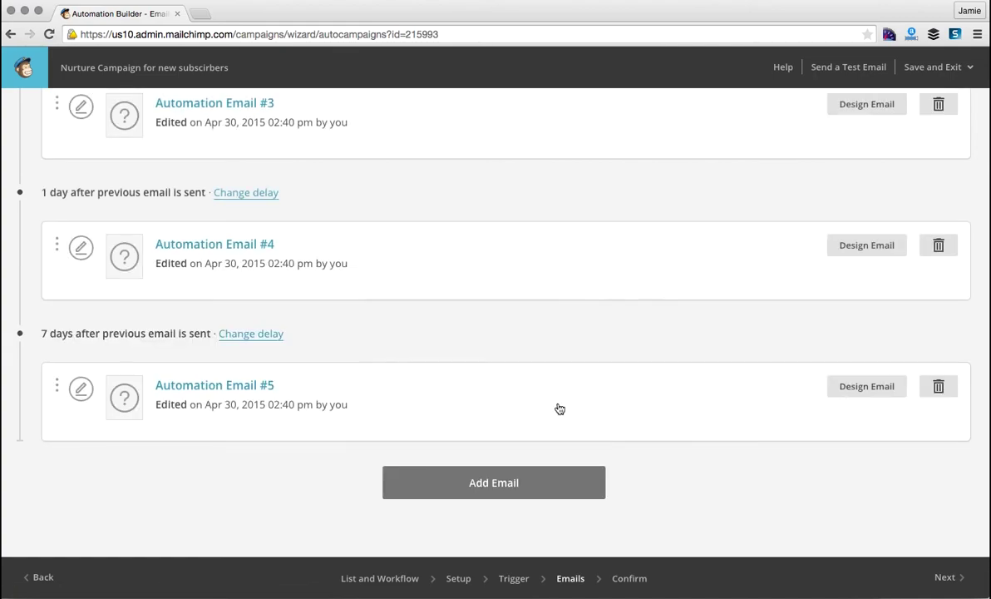
{"action": "left_click", "coordinate": [505, 482]}
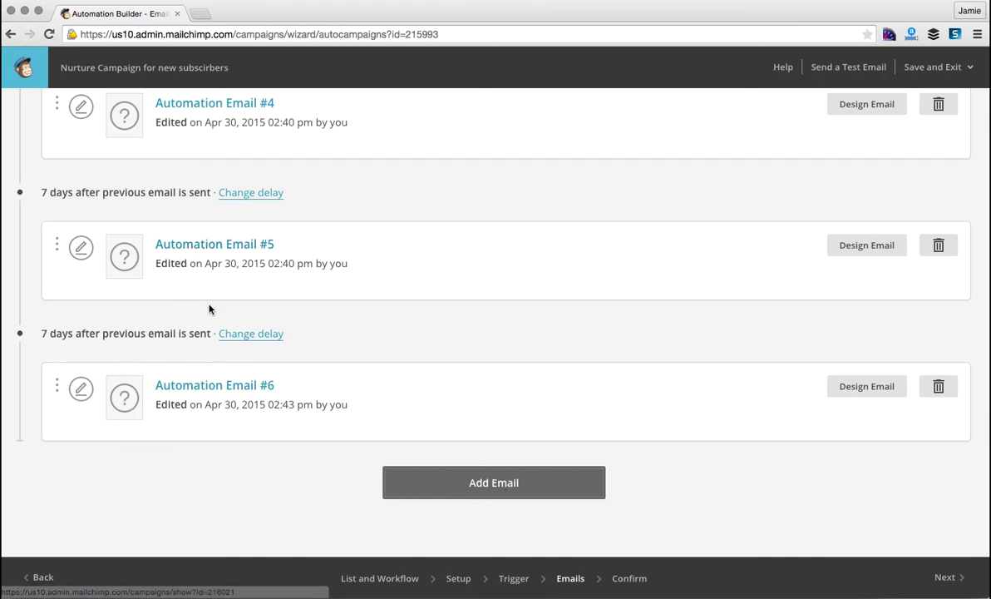
{"action": "scroll", "coordinate": [633, 334], "scroll_direction": "up", "scroll_amount": 10}
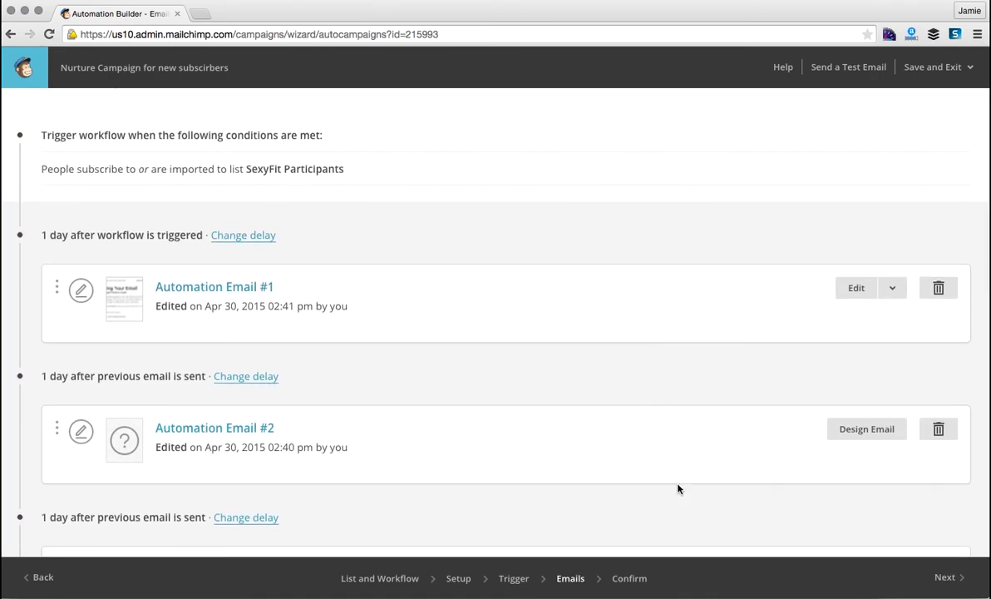
Go to the Confirm page and review the checks and the emails' send delays
{"action": "left_click", "coordinate": [970, 579]}
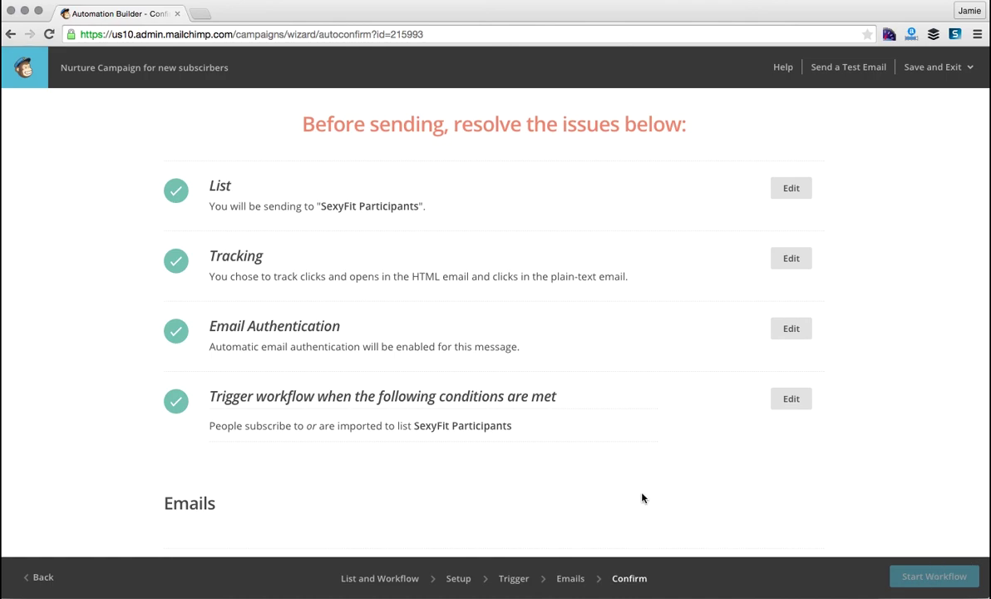
{"action": "scroll", "coordinate": [642, 498], "scroll_direction": "down", "scroll_amount": 3}
{"action": "scroll", "coordinate": [642, 499], "scroll_direction": "down", "scroll_amount": 10}
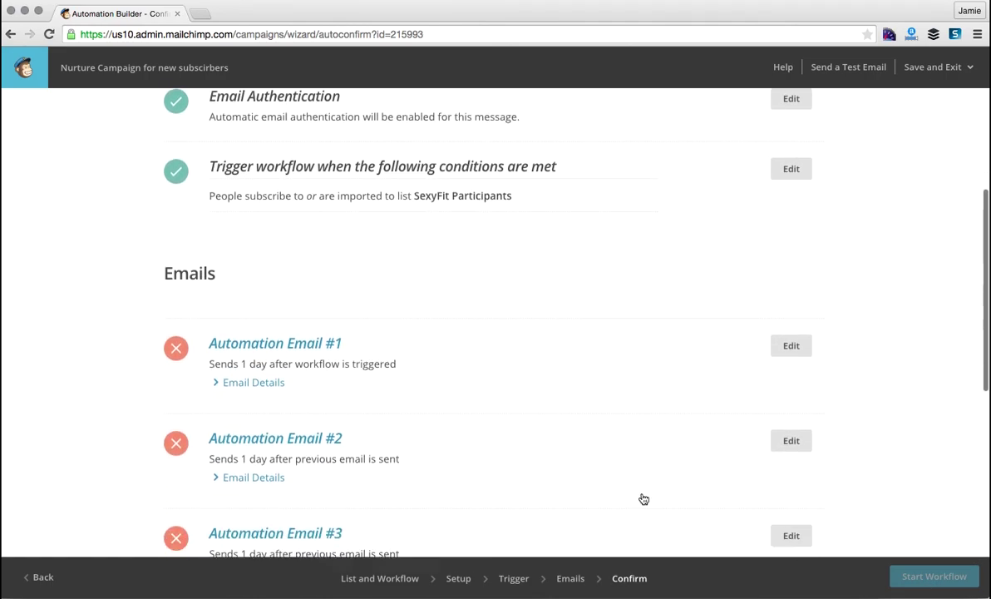
{"action": "scroll", "coordinate": [643, 498], "scroll_direction": "up", "scroll_amount": 3}
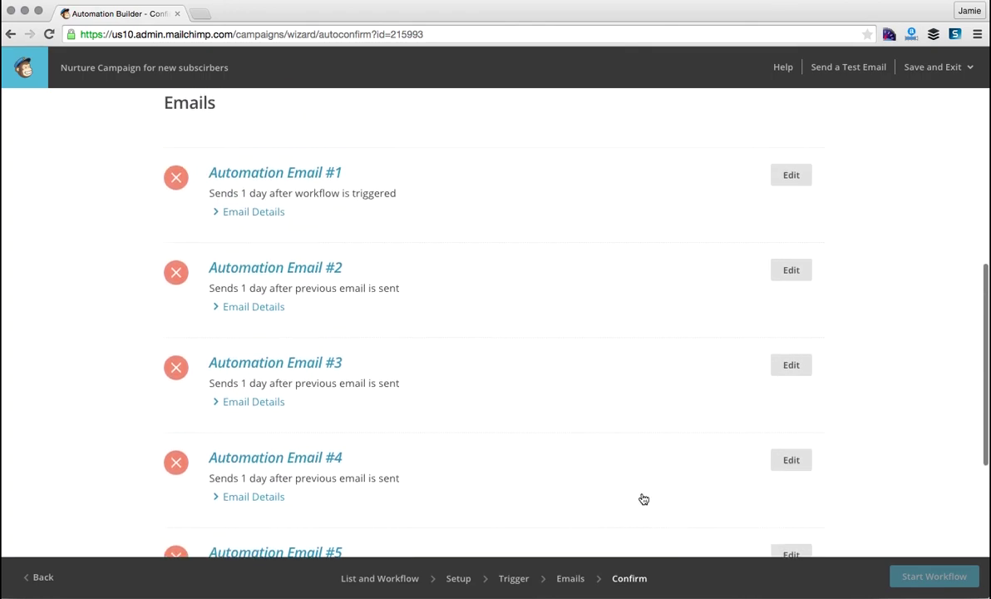
{"action": "scroll", "coordinate": [642, 498], "scroll_direction": "down", "scroll_amount": 1}
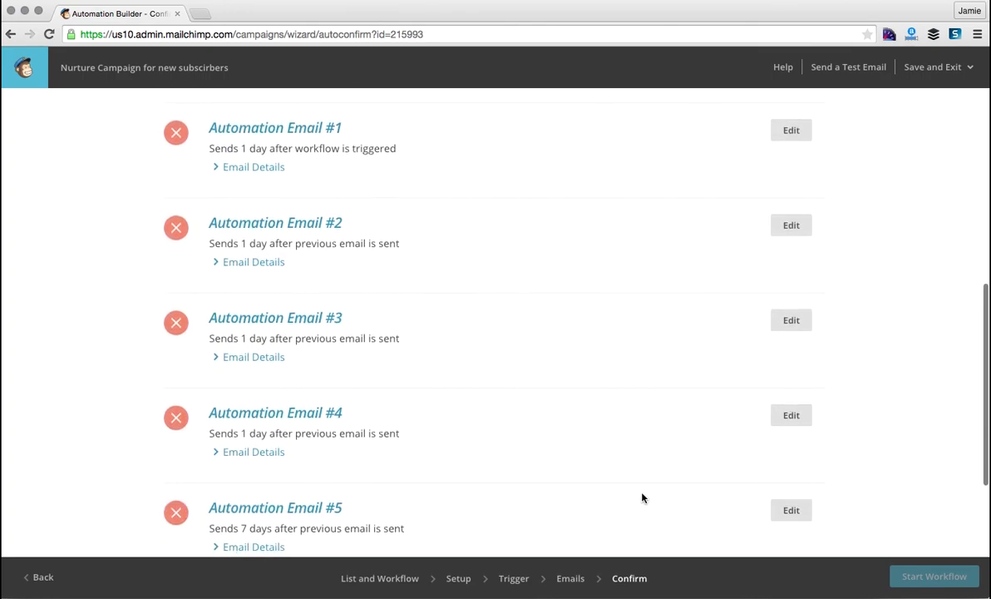
{"action": "scroll", "coordinate": [643, 498], "scroll_direction": "up", "scroll_amount": 1}
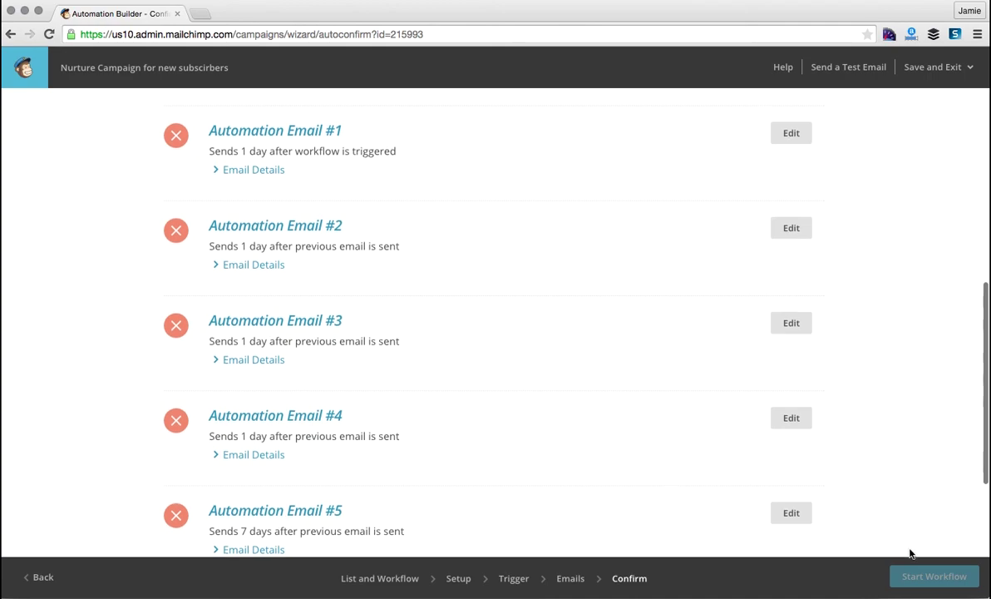